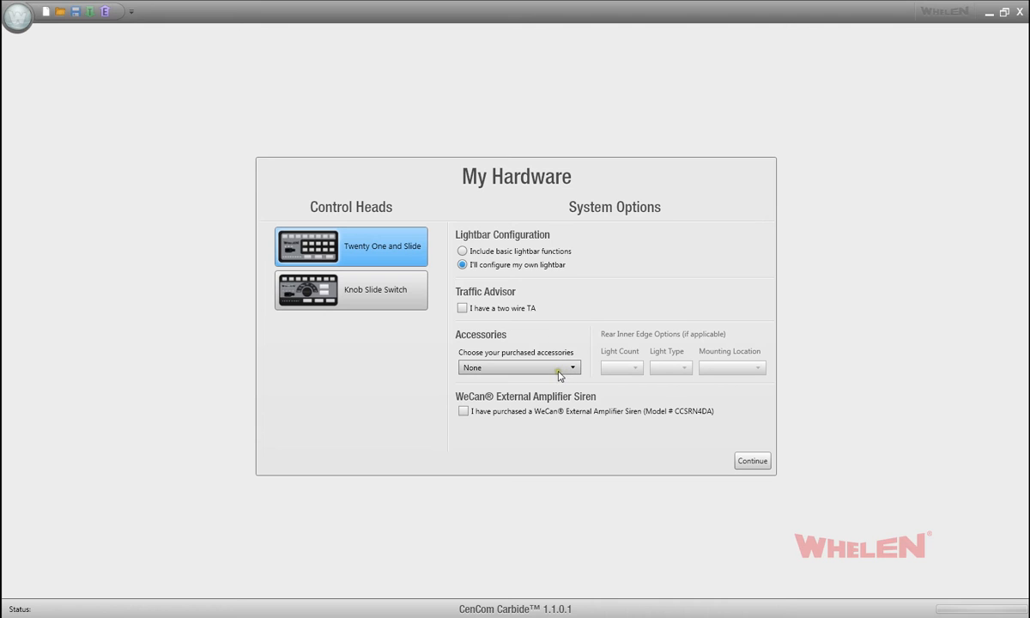
- Add the (Rear) Inner Edge accessory with eight lights, a light type and the lower mounting location, and continue to the configuration
{"action": "left_click", "coordinate": [558, 368]}
{"action": "left_click", "coordinate": [537, 425]}
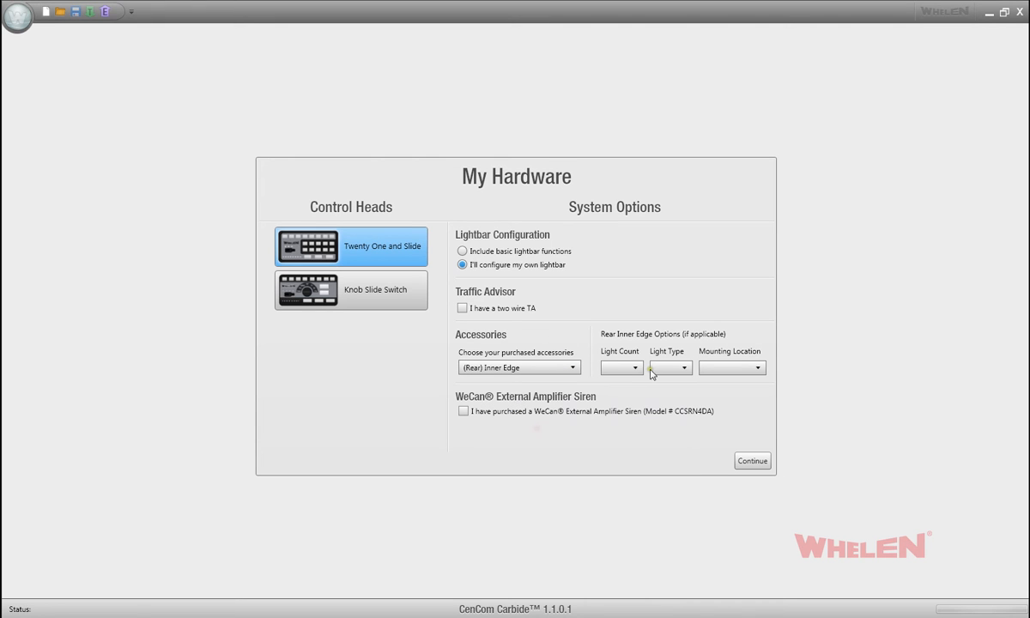
{"action": "left_click", "coordinate": [631, 369]}
{"action": "left_click", "coordinate": [621, 404]}
{"action": "left_click", "coordinate": [669, 369]}
{"action": "left_click", "coordinate": [661, 381]}
{"action": "left_click", "coordinate": [745, 369]}
{"action": "left_click", "coordinate": [742, 381]}
{"action": "left_click", "coordinate": [753, 463]}
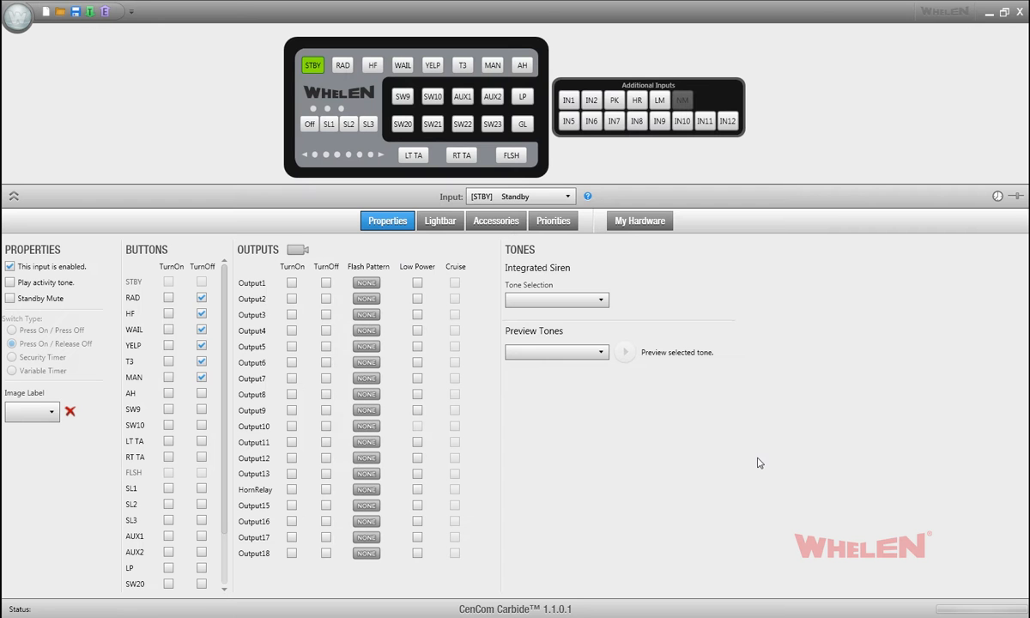
- Review the Rear Inner Edge accessory assignments of the LT TA, RT TA and FLSH inputs, including individual light details
{"action": "left_click", "coordinate": [499, 223]}
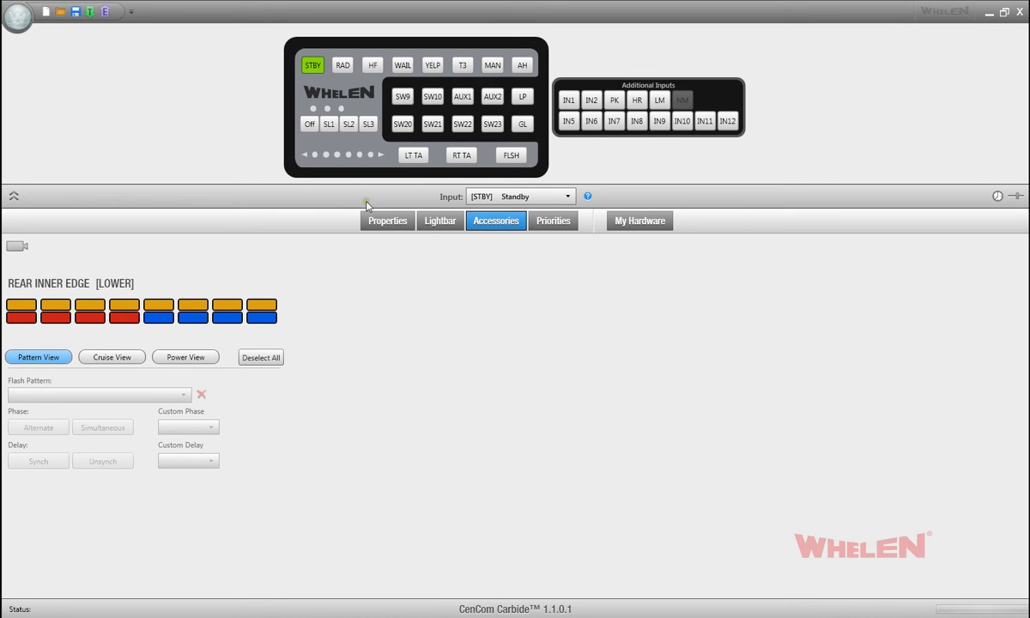
{"action": "left_click", "coordinate": [411, 160]}
{"action": "left_click", "coordinate": [460, 158]}
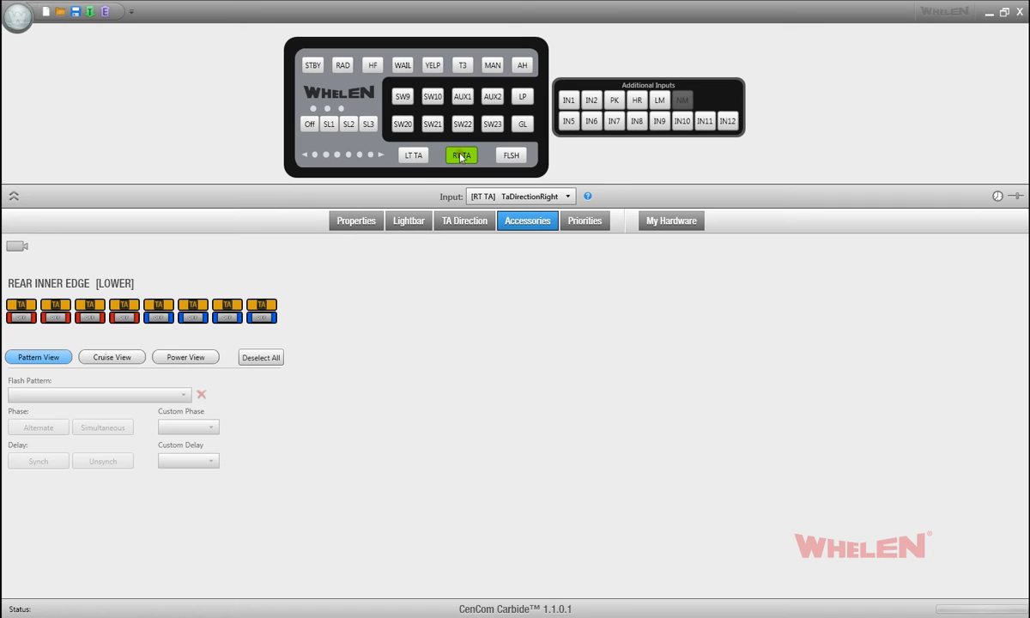
{"action": "left_click", "coordinate": [504, 162]}
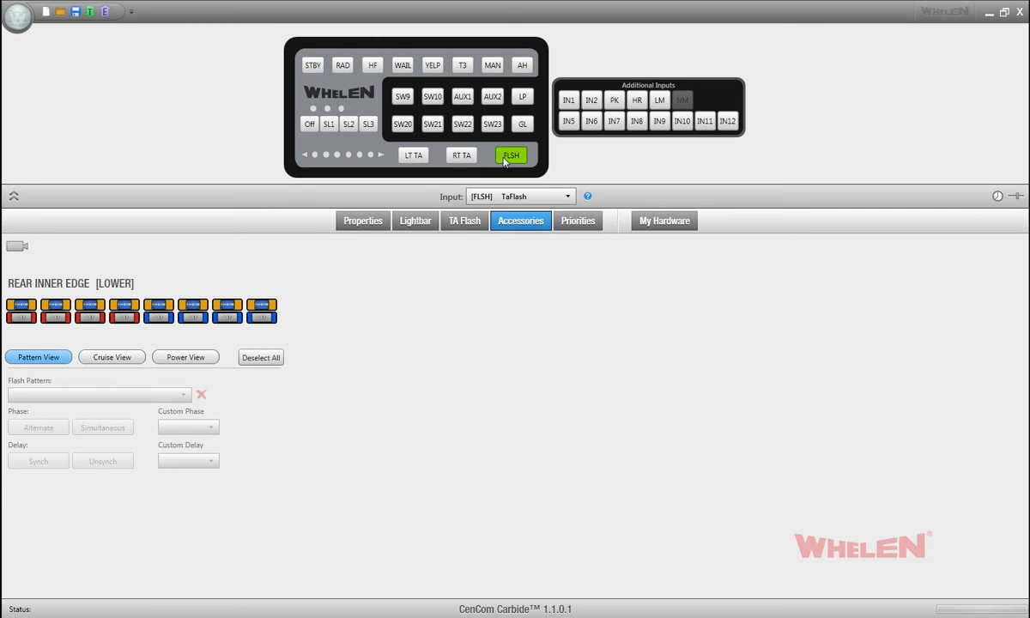
{"action": "mouse_move", "coordinate": [221, 310]}
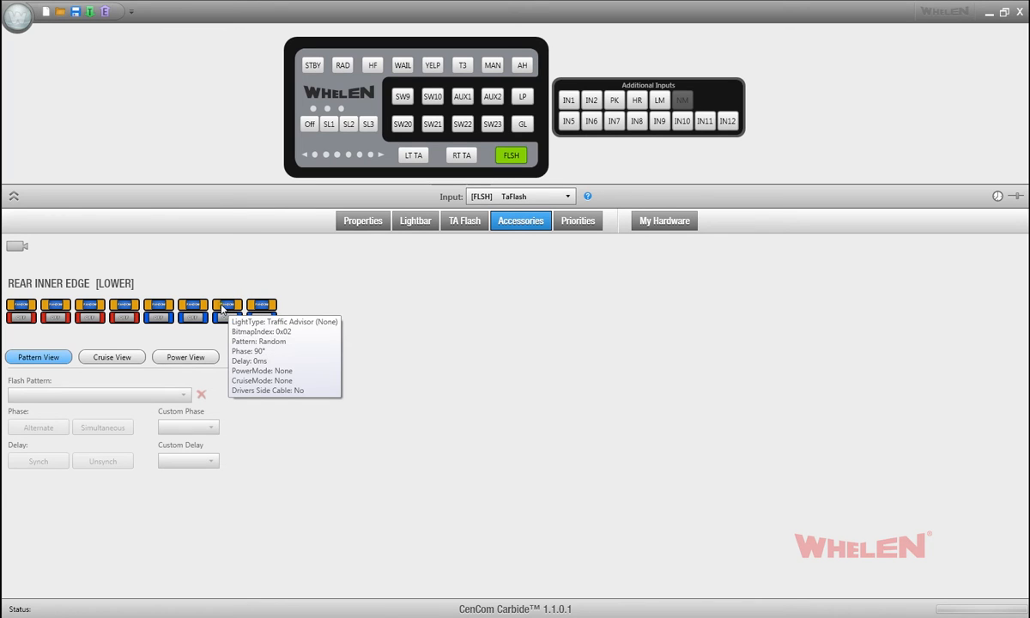
{"action": "mouse_move", "coordinate": [162, 306]}
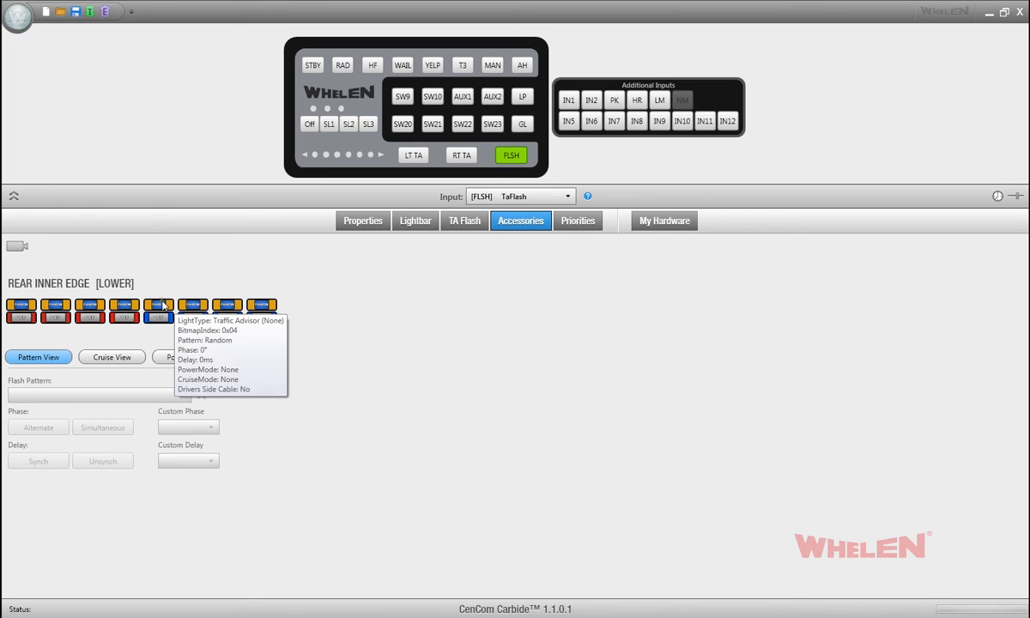
- Set the rear traffic advisor pattern of the LT TA input to 2 Lamp Sequence
{"action": "left_click", "coordinate": [410, 156]}
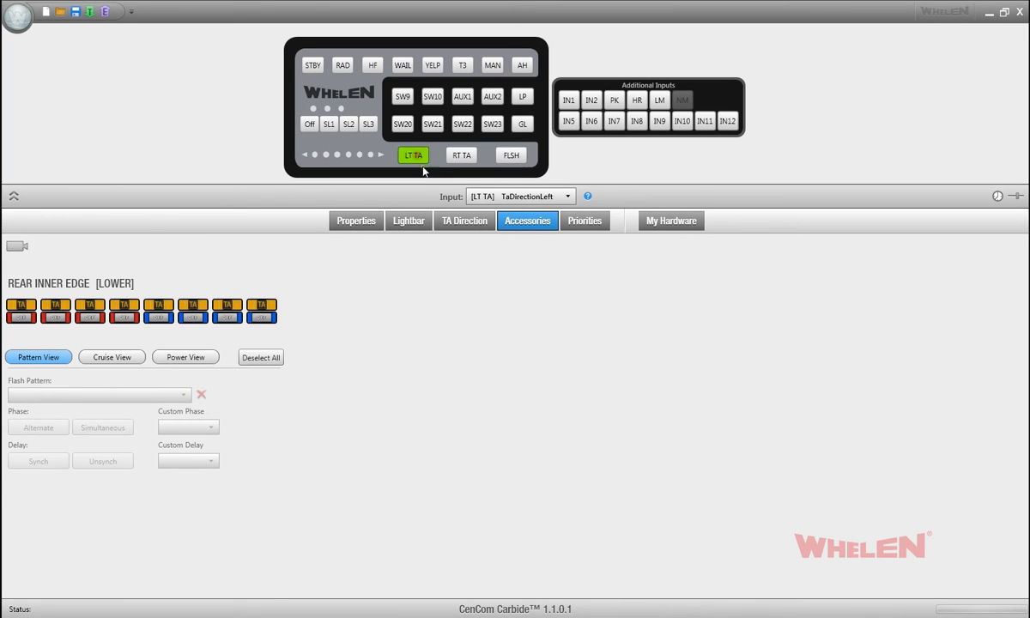
{"action": "left_click", "coordinate": [454, 221]}
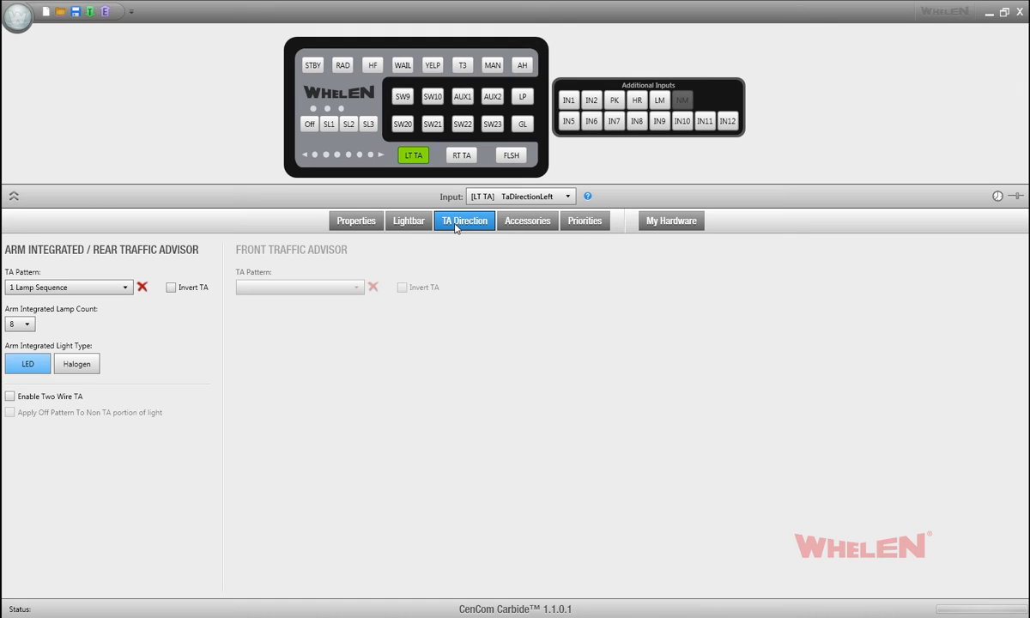
{"action": "left_click", "coordinate": [101, 287]}
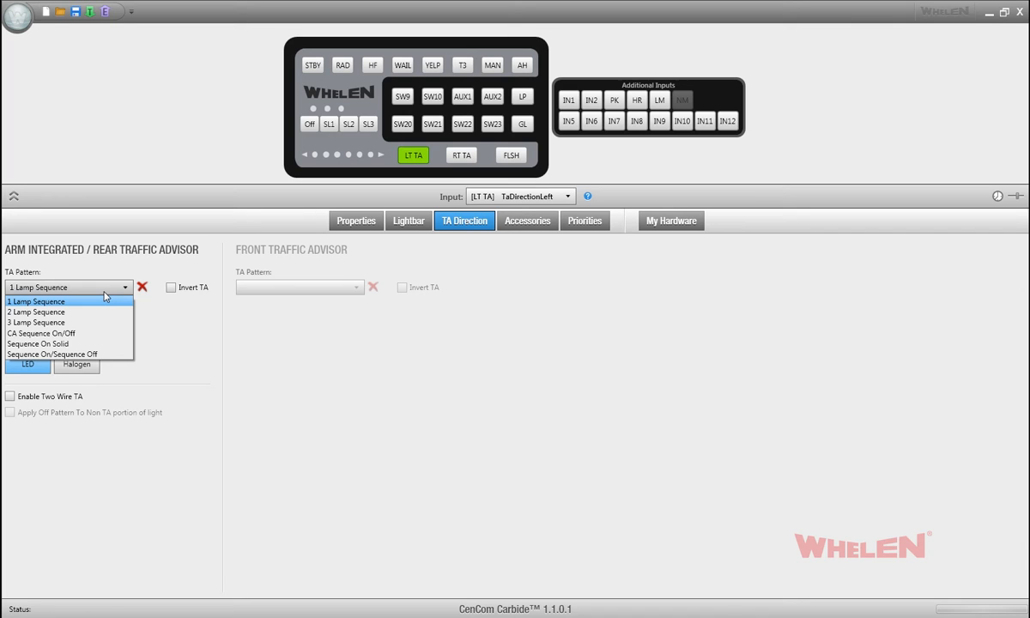
{"action": "left_click", "coordinate": [102, 313]}
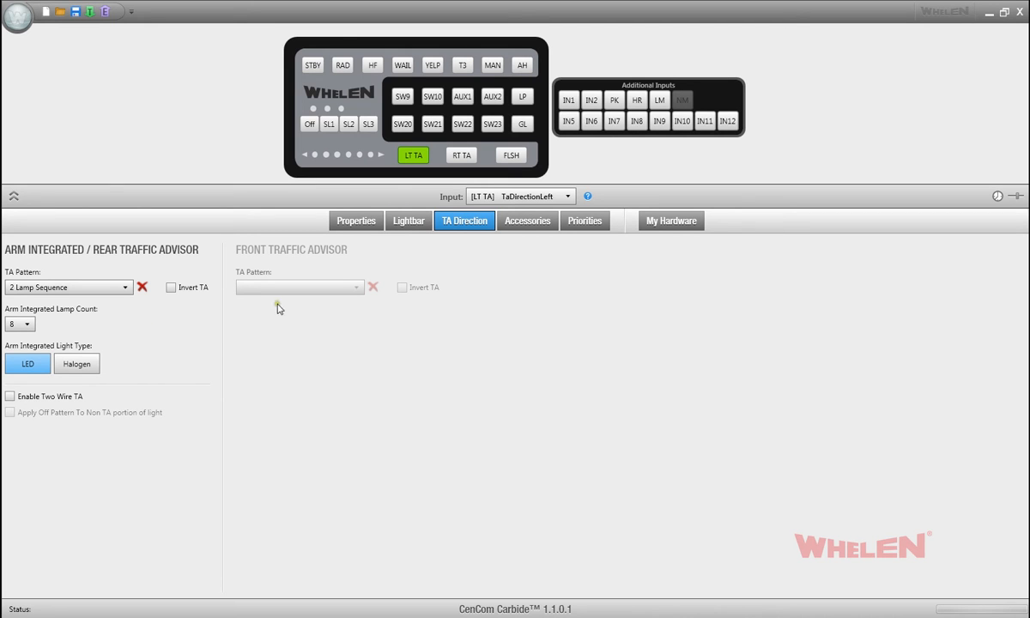
- For the SW20 input, assign the Action Flash pattern to all eight lower warning lights of the Rear Inner Edge
{"action": "left_click", "coordinate": [511, 222]}
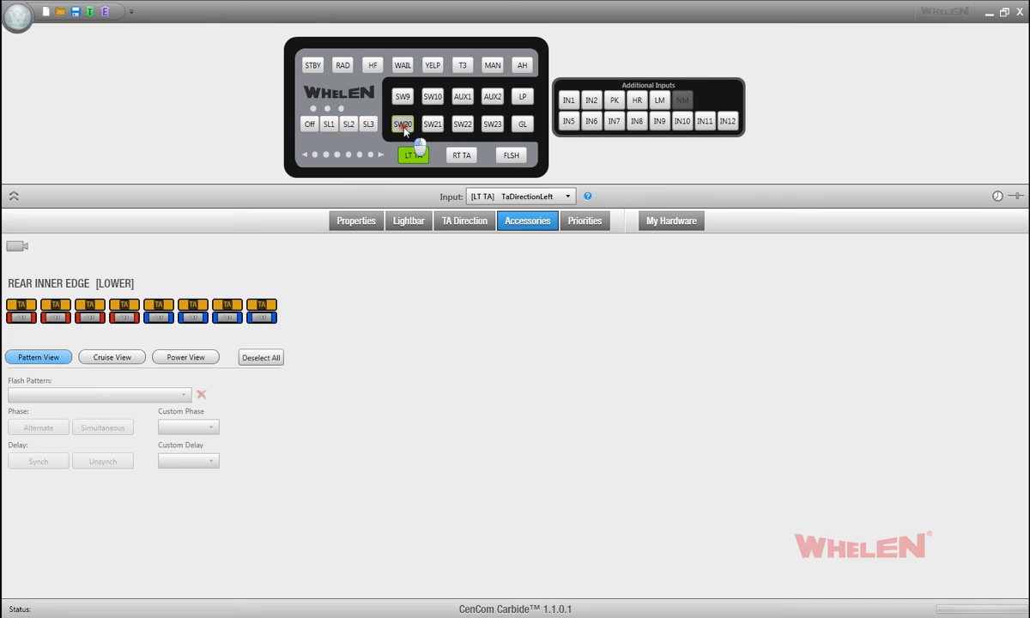
{"action": "left_click", "coordinate": [404, 126]}
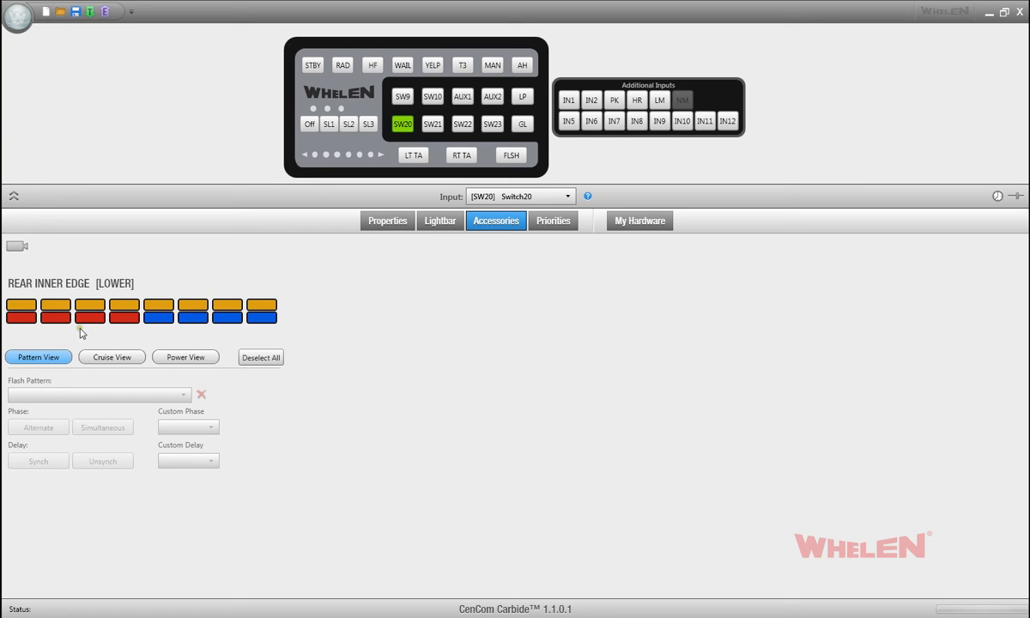
{"action": "left_click", "coordinate": [51, 318]}
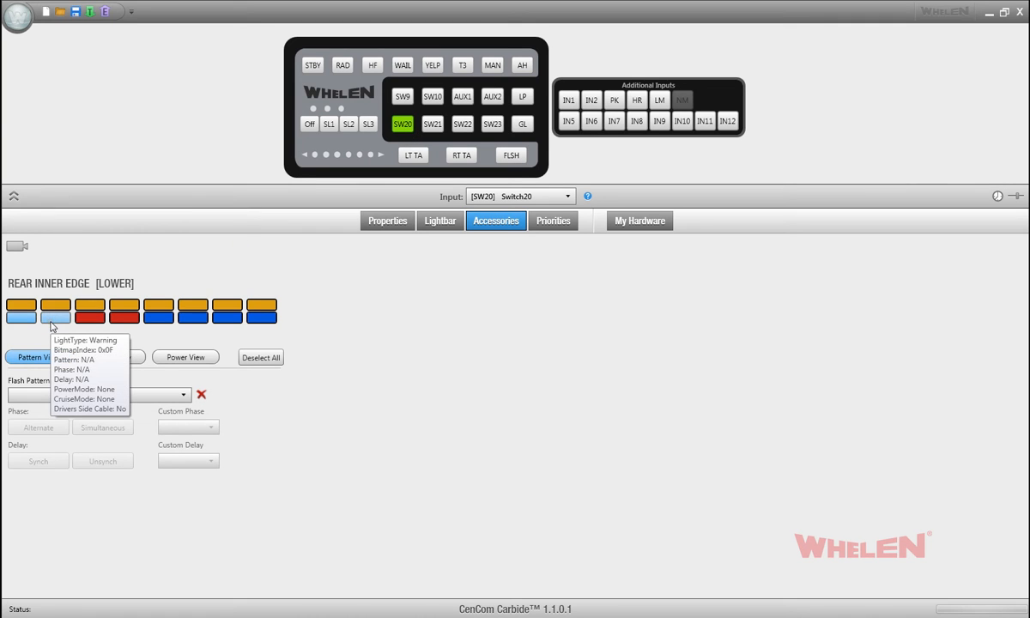
{"action": "left_click_drag", "start_coordinate": [50, 325], "coordinate": [248, 322]}
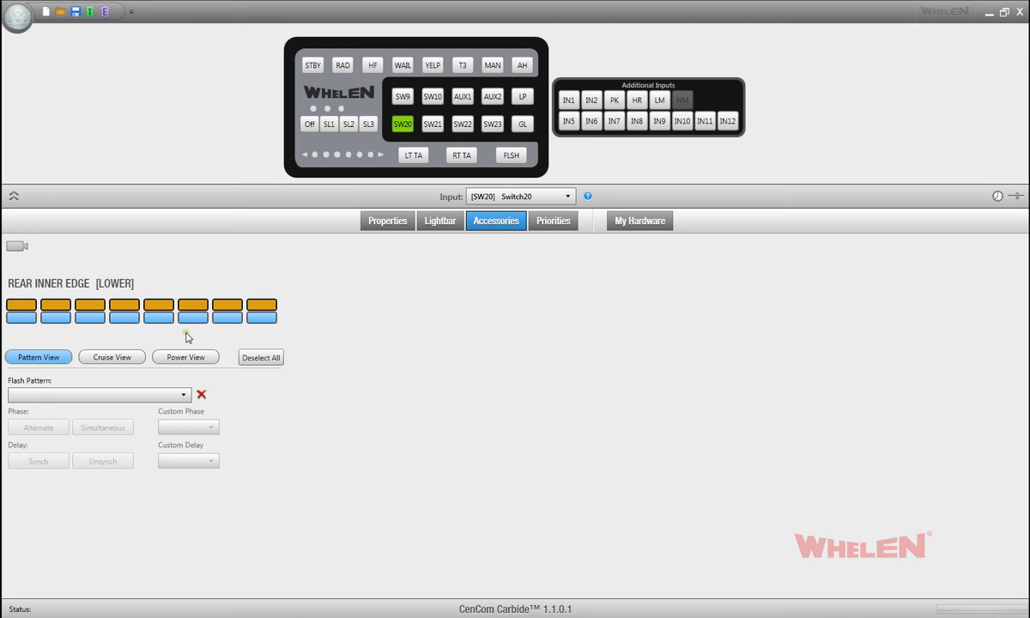
{"action": "left_click", "coordinate": [183, 396]}
{"action": "left_click", "coordinate": [152, 409]}
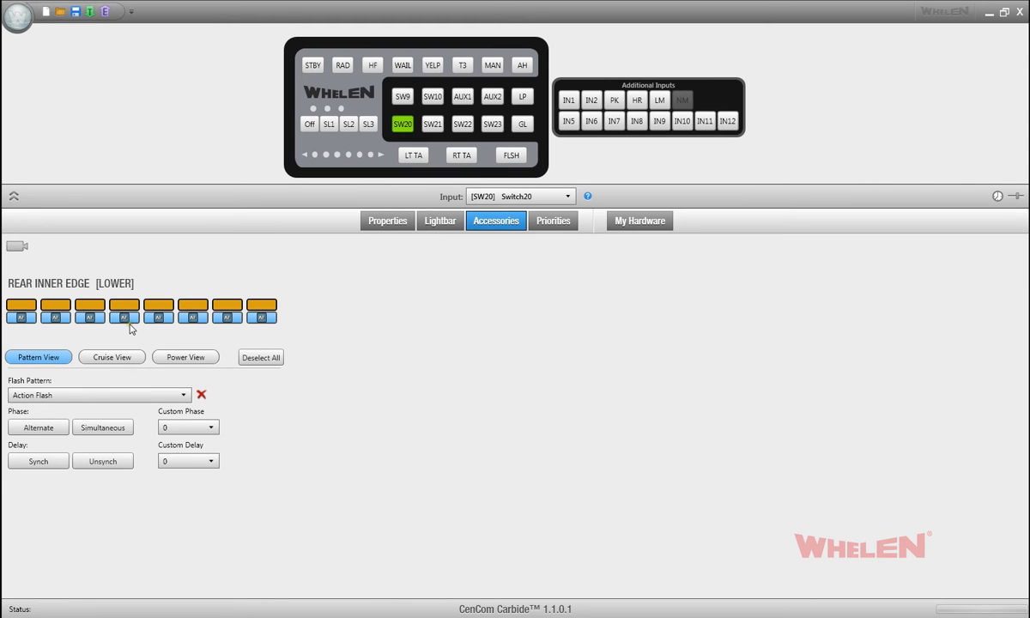
- Check a lower light's pattern details and preview the Action Flash pattern, stopping the preview again
{"action": "mouse_move", "coordinate": [126, 319]}
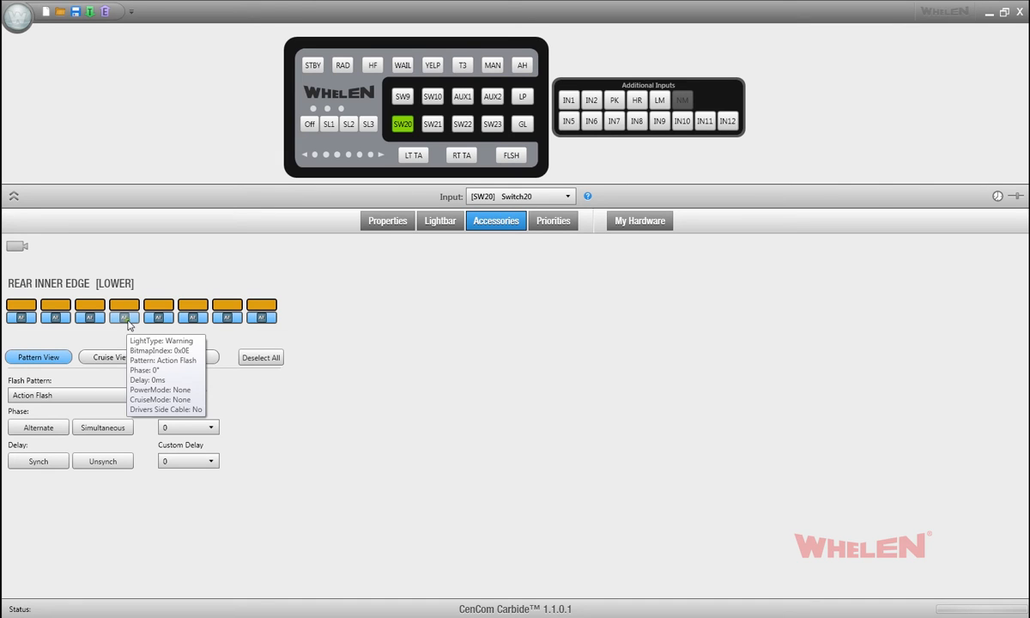
{"action": "left_click", "coordinate": [22, 248]}
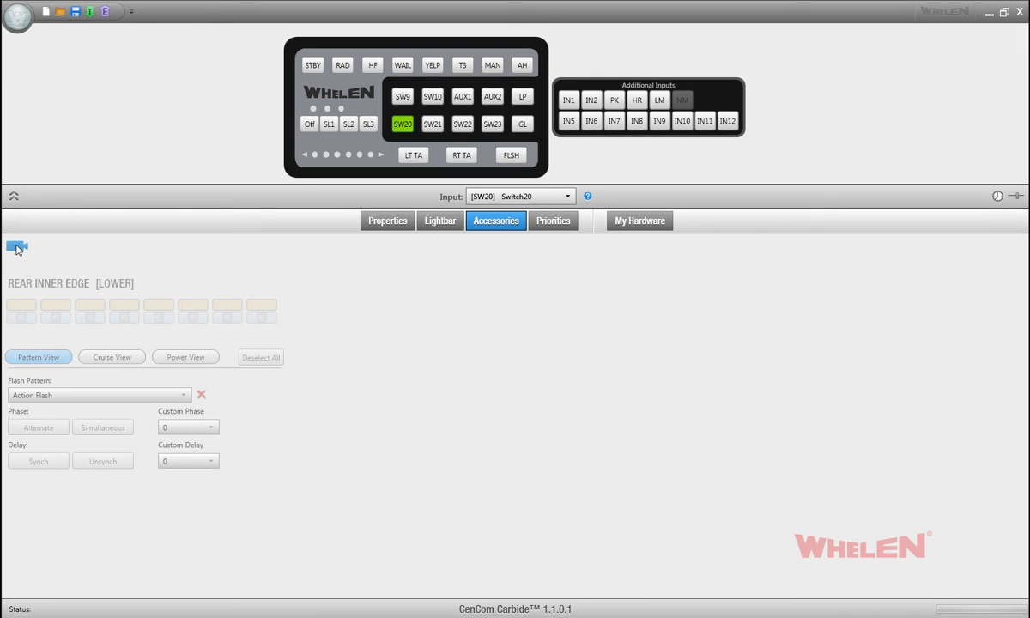
{"action": "left_click", "coordinate": [17, 248]}
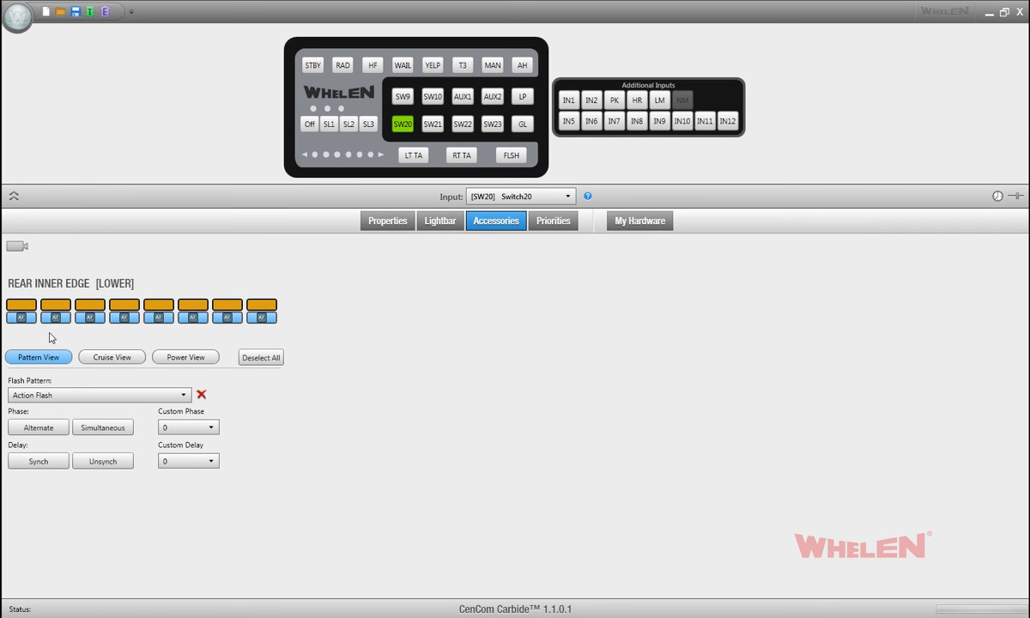
- Set the phase of the selected lower lights to Alternate and preview the flashing, stopping the preview again
{"action": "left_click", "coordinate": [37, 431]}
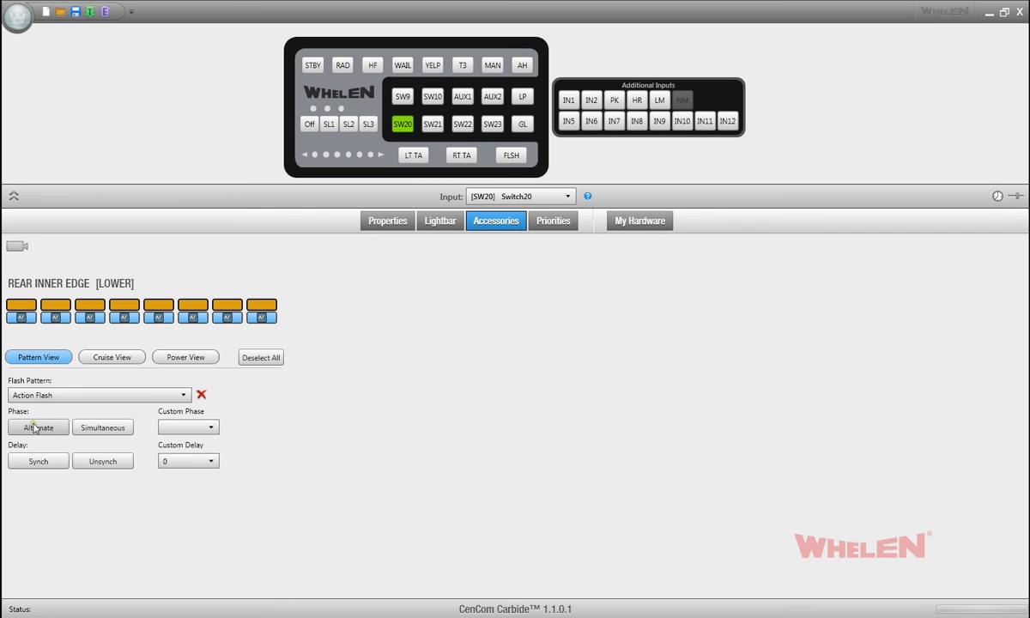
{"action": "left_click", "coordinate": [18, 248]}
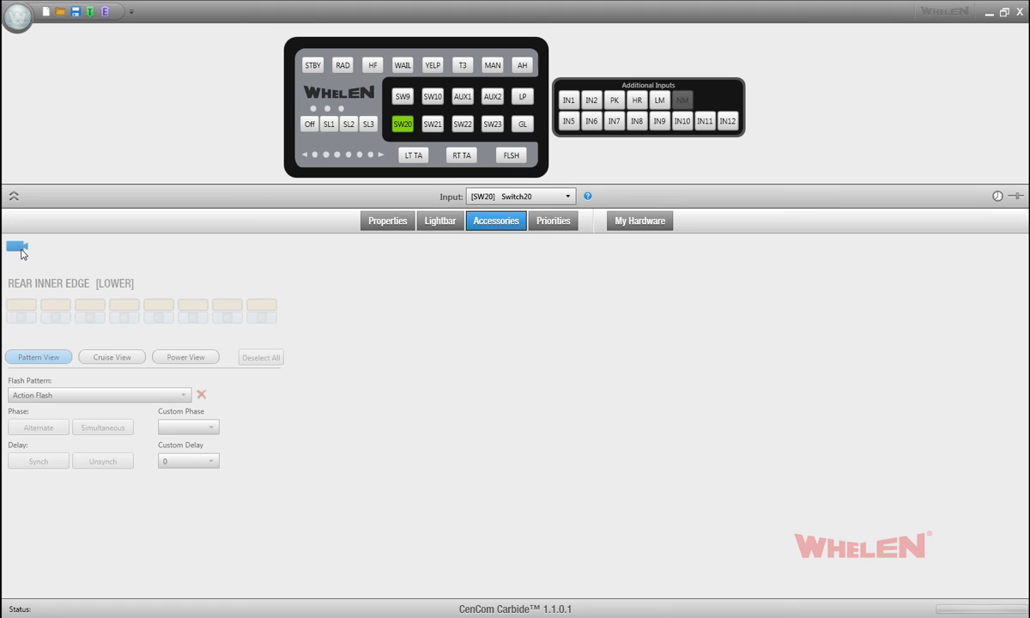
{"action": "left_click", "coordinate": [22, 251]}
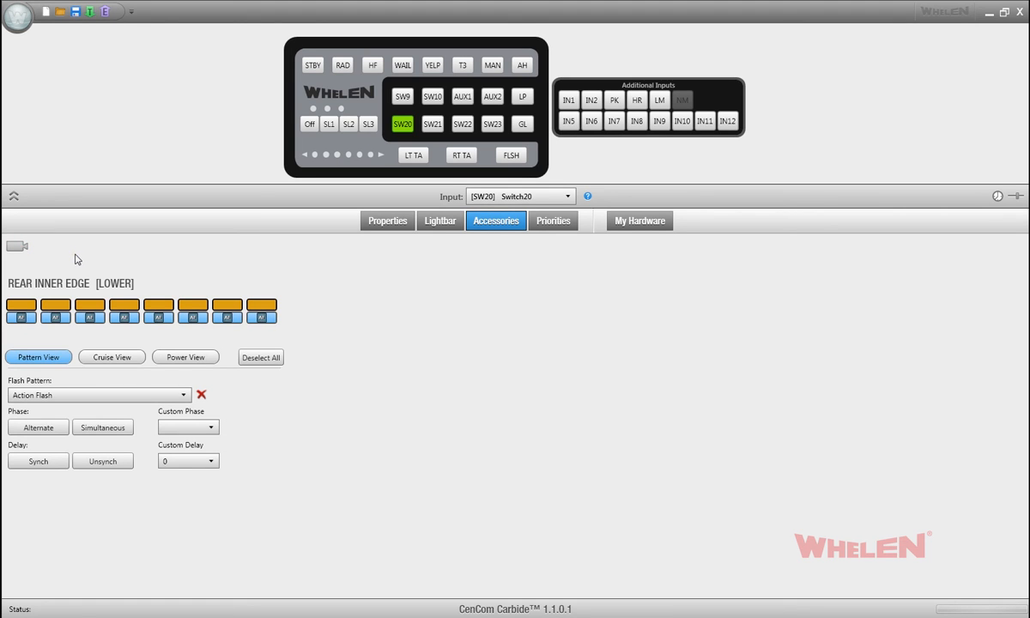
- Set the delay of the selected lower lights to Unsynch, check the light details and preview the flashing
{"action": "left_click", "coordinate": [98, 462]}
{"action": "mouse_move", "coordinate": [19, 322]}
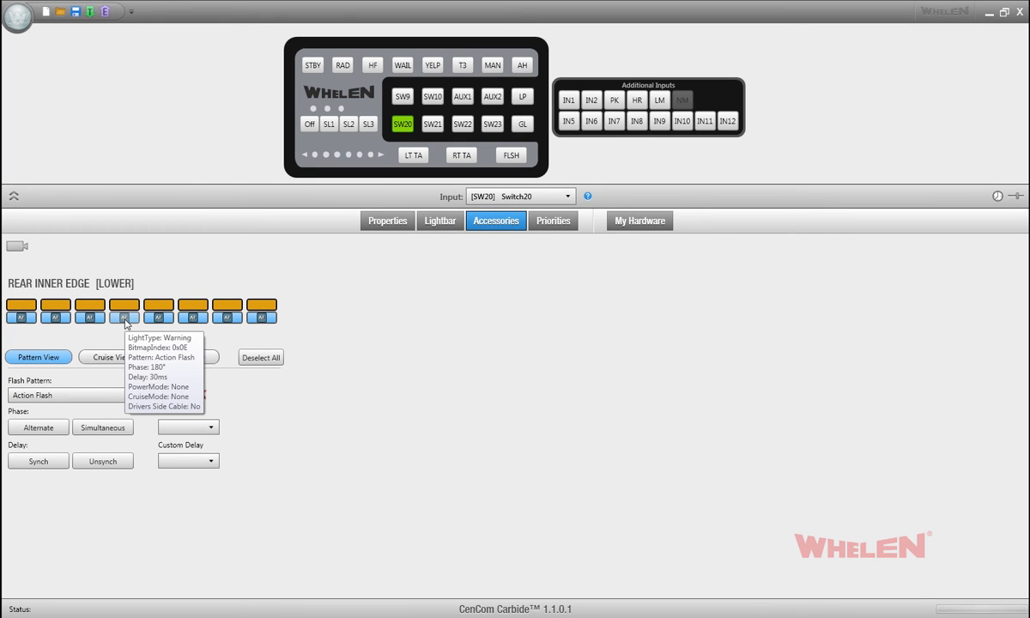
{"action": "left_click", "coordinate": [16, 247]}
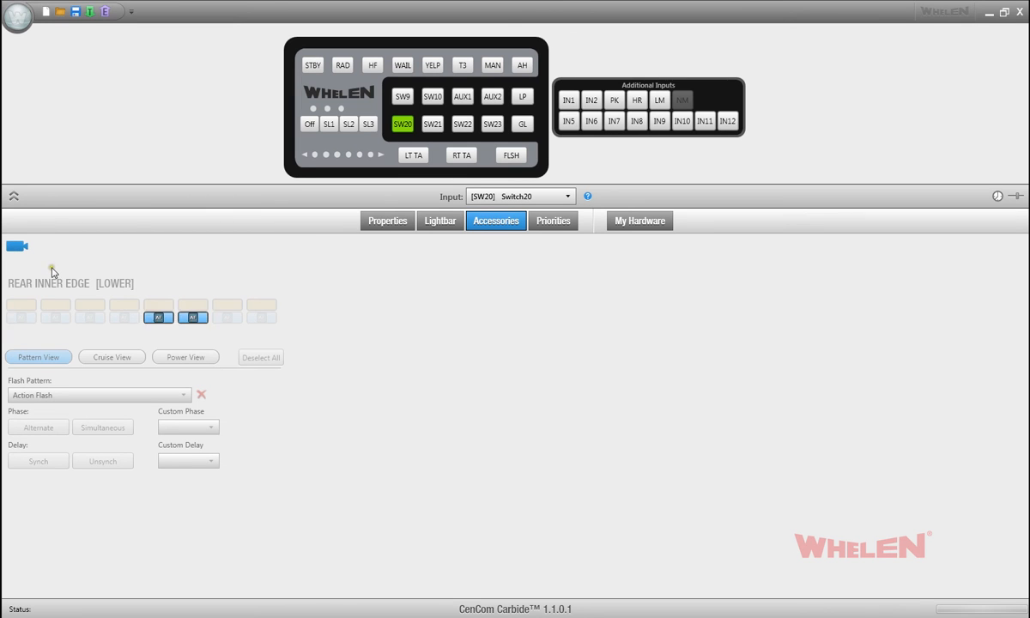
{"action": "left_click", "coordinate": [16, 247]}
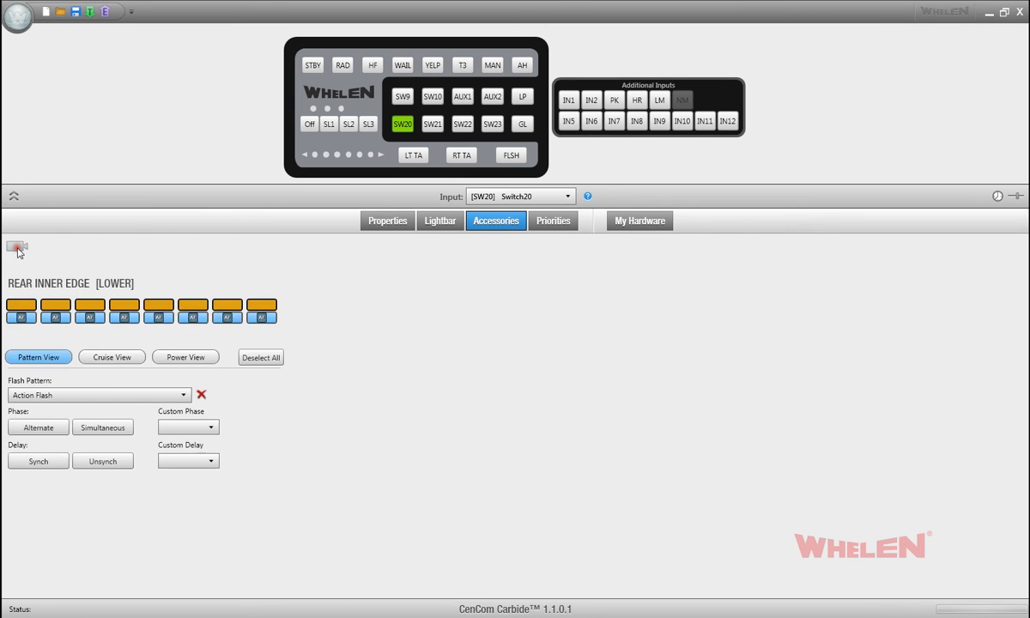
- Give the selected lower lights a custom phase of 45 and a custom delay of 20
{"action": "left_click", "coordinate": [175, 427]}
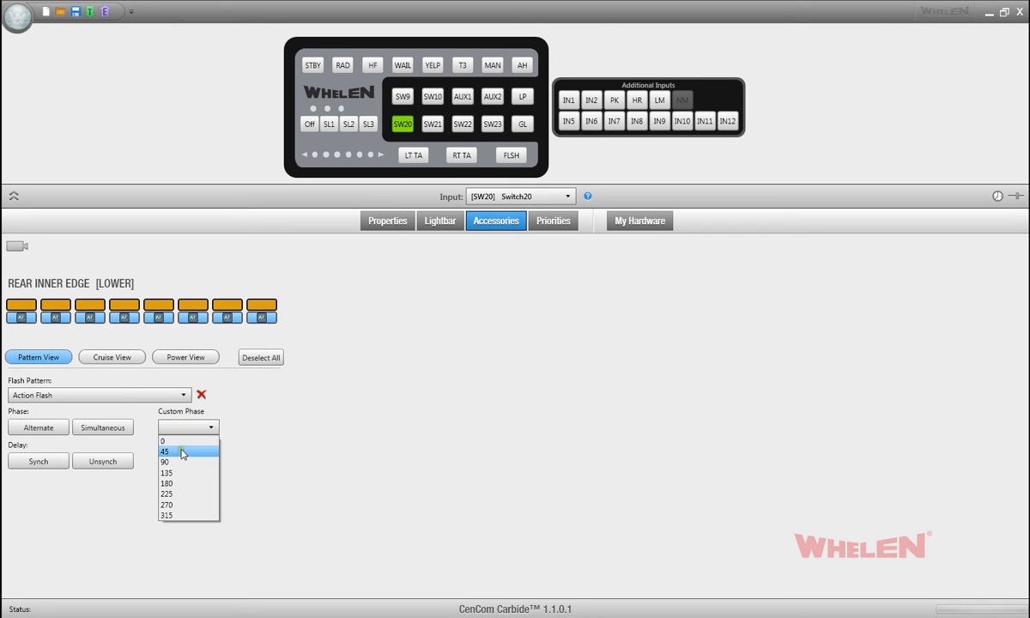
{"action": "left_click", "coordinate": [181, 453]}
{"action": "left_click", "coordinate": [189, 466]}
{"action": "left_click", "coordinate": [167, 493]}
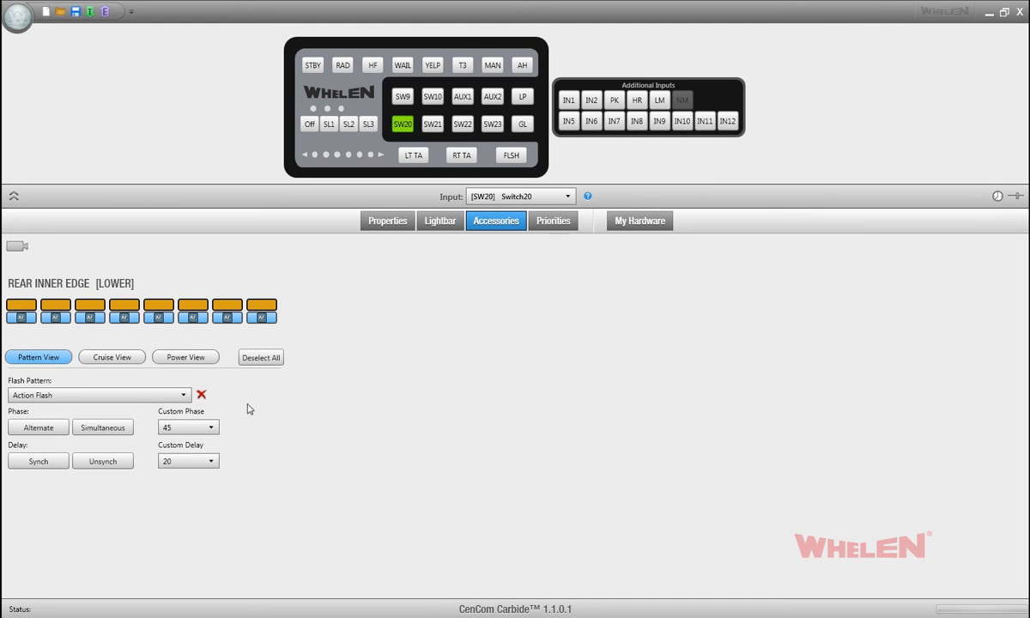
- Turn cruise mode on for all eight lower lights of the Rear Inner Edge on SW20
{"action": "left_click", "coordinate": [113, 357]}
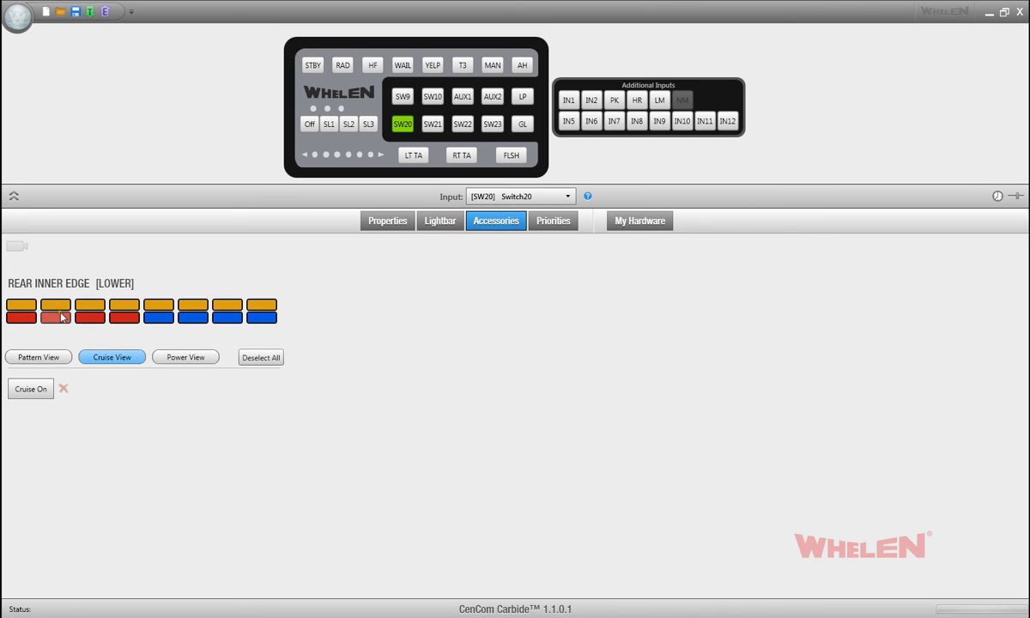
{"action": "left_click", "coordinate": [56, 317]}
{"action": "left_click", "coordinate": [88, 317]}
{"action": "left_click", "coordinate": [153, 318]}
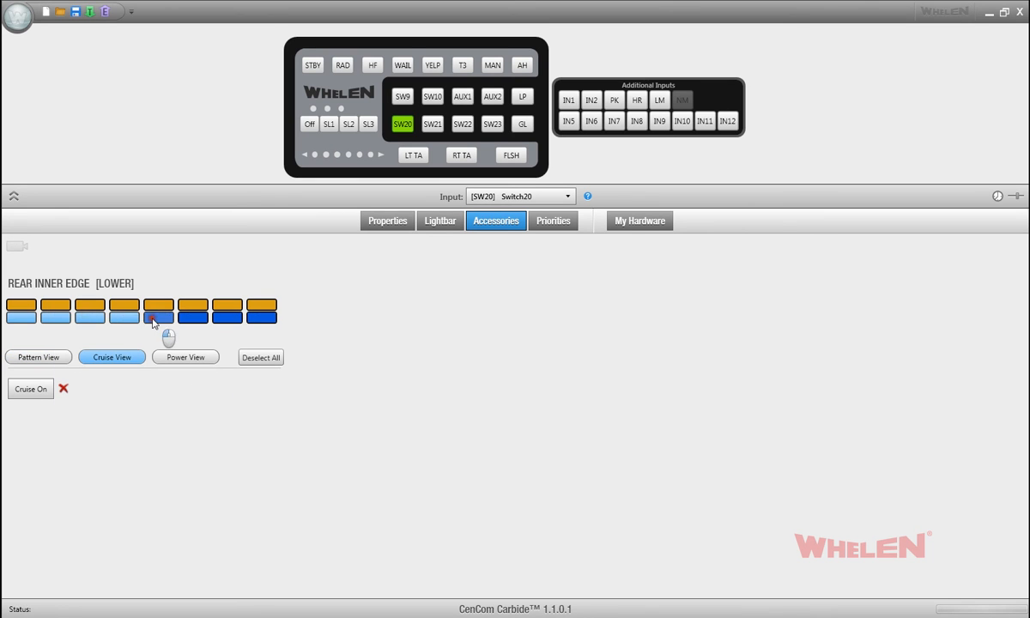
{"action": "left_click", "coordinate": [219, 318]}
{"action": "left_click", "coordinate": [33, 390]}
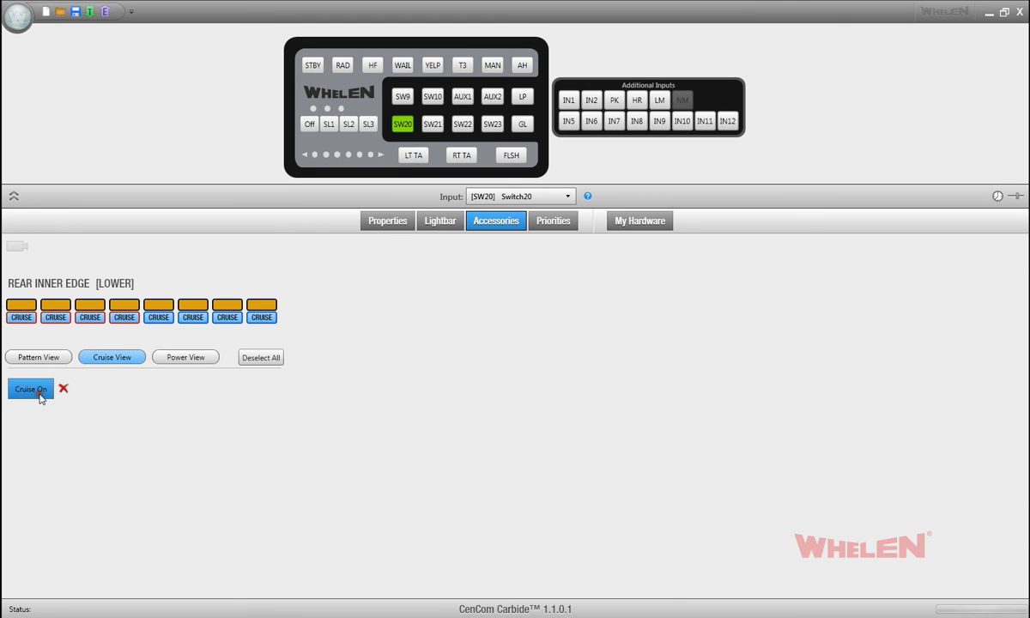
{"action": "mouse_move", "coordinate": [93, 322]}
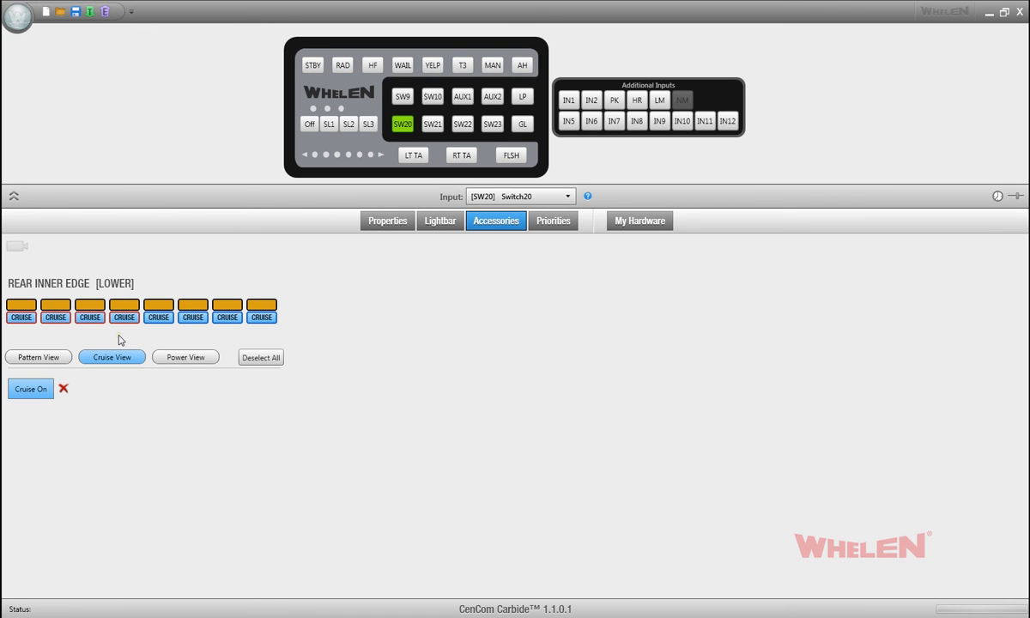
- Apply low power to all eight lower lights of the Rear Inner Edge on SW20 and clear that setting again
{"action": "left_click", "coordinate": [200, 358]}
{"action": "left_click", "coordinate": [65, 320]}
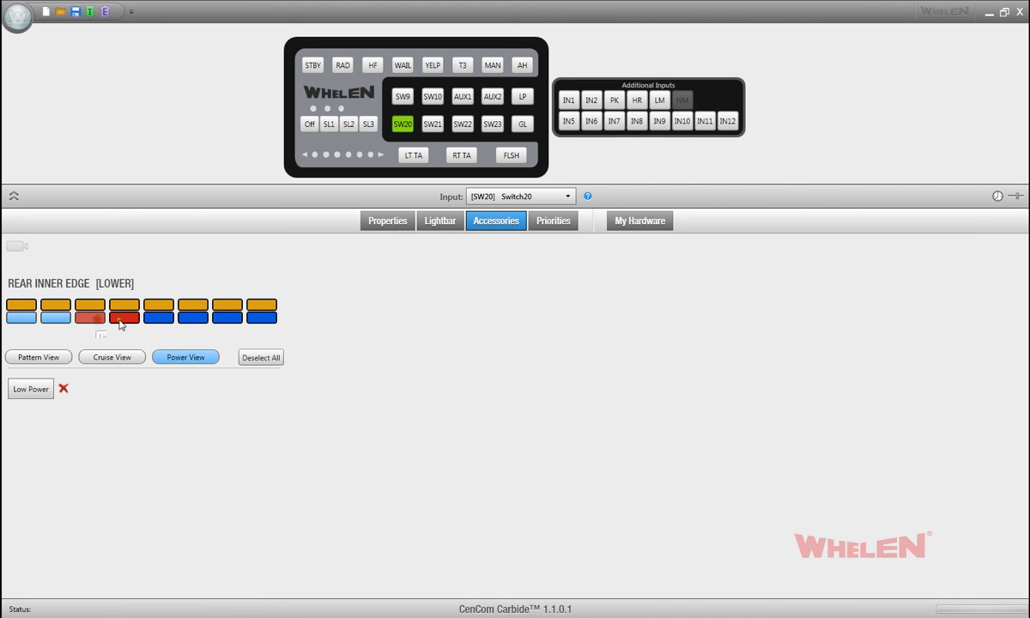
{"action": "left_click", "coordinate": [95, 318]}
{"action": "left_click", "coordinate": [190, 322]}
{"action": "left_click", "coordinate": [222, 319]}
{"action": "left_click", "coordinate": [31, 393]}
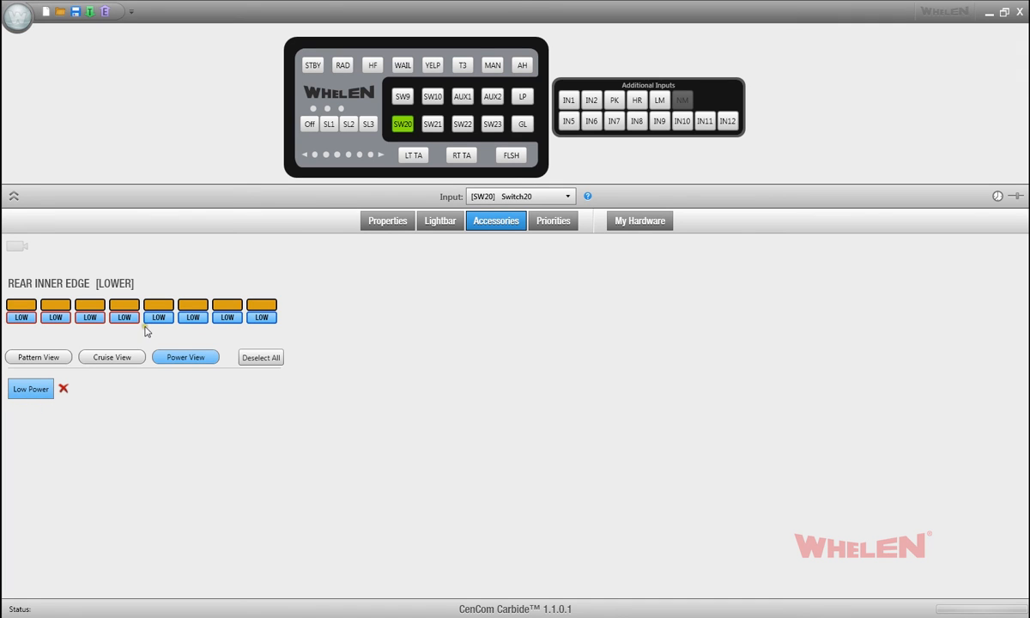
{"action": "mouse_move", "coordinate": [123, 324]}
{"action": "left_click", "coordinate": [63, 389]}
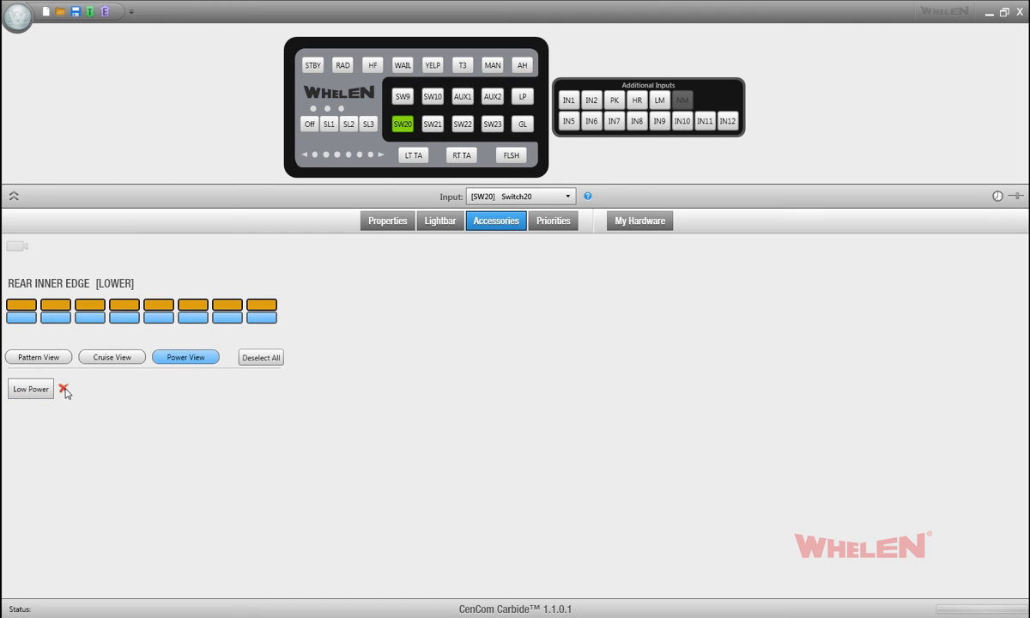